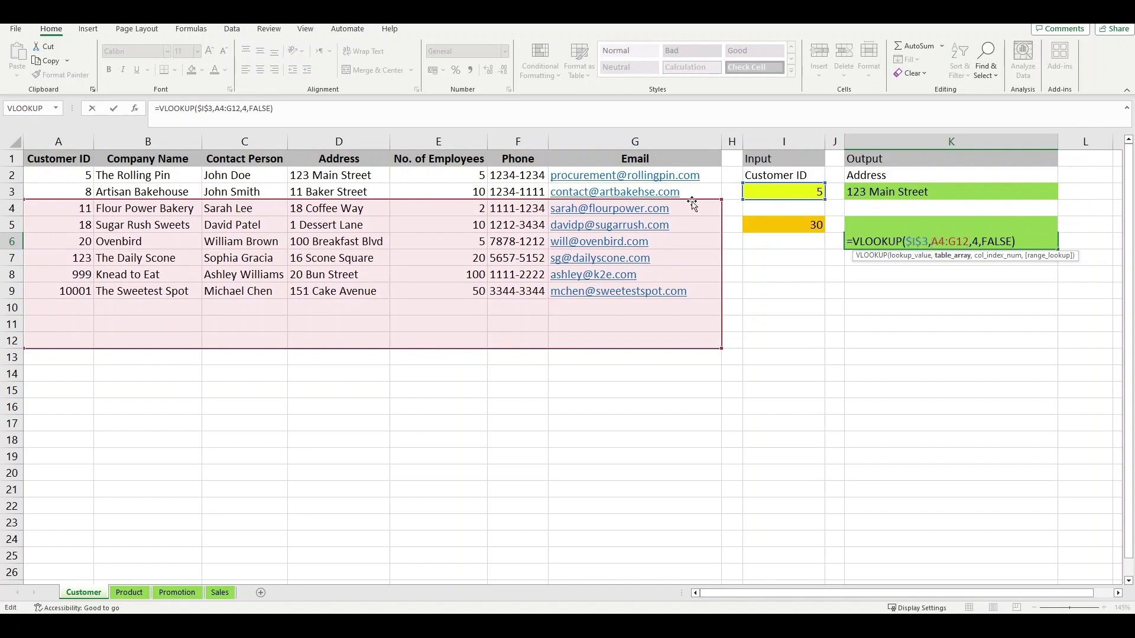
Inspect the lookup value and table range references in the VLOOKUP formula in K6
{"action": "left_click", "coordinate": [950, 241]}
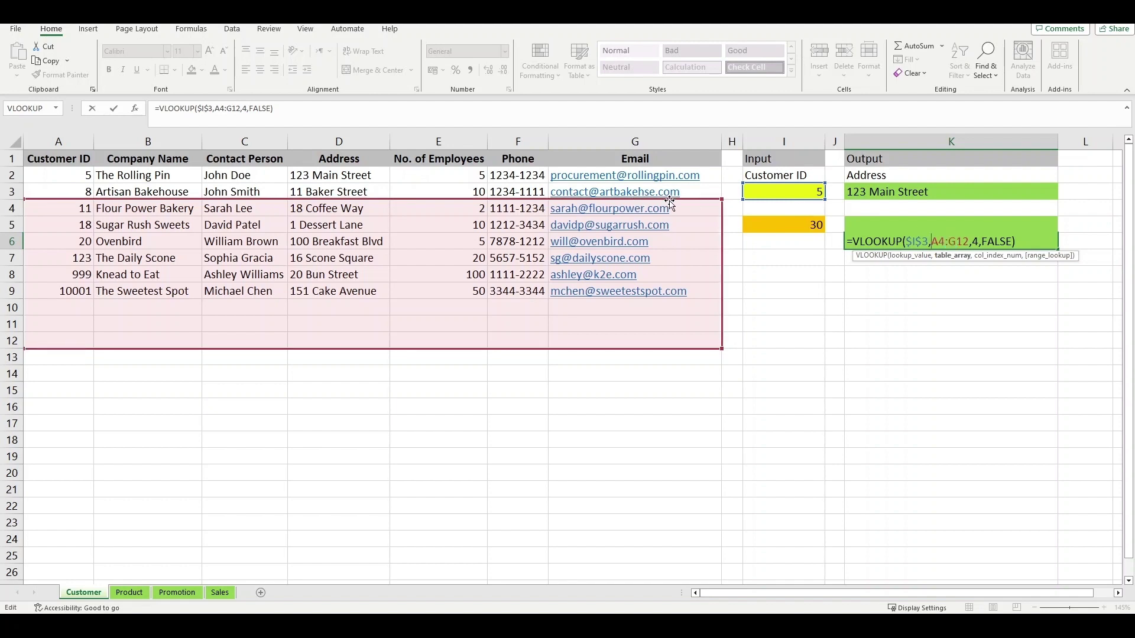
{"action": "left_click", "coordinate": [856, 242]}
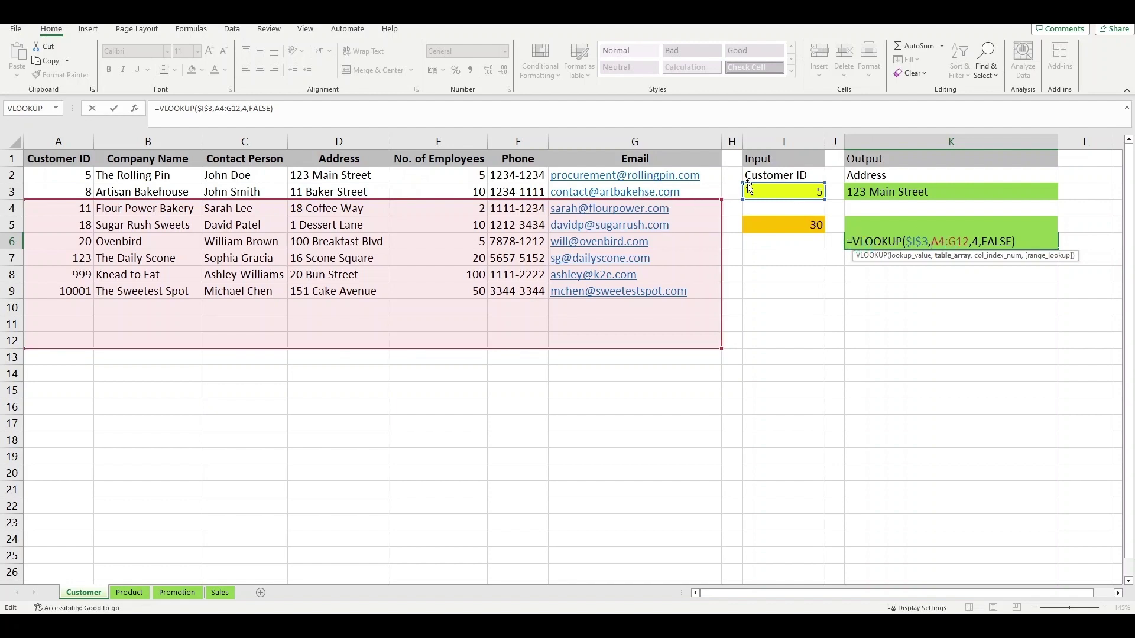
{"action": "left_click", "coordinate": [915, 243]}
{"action": "key", "text": "Return"}
Make the table range in K3's VLOOKUP formula absolute as $A$1:$G$9
{"action": "double_click", "coordinate": [881, 192]}
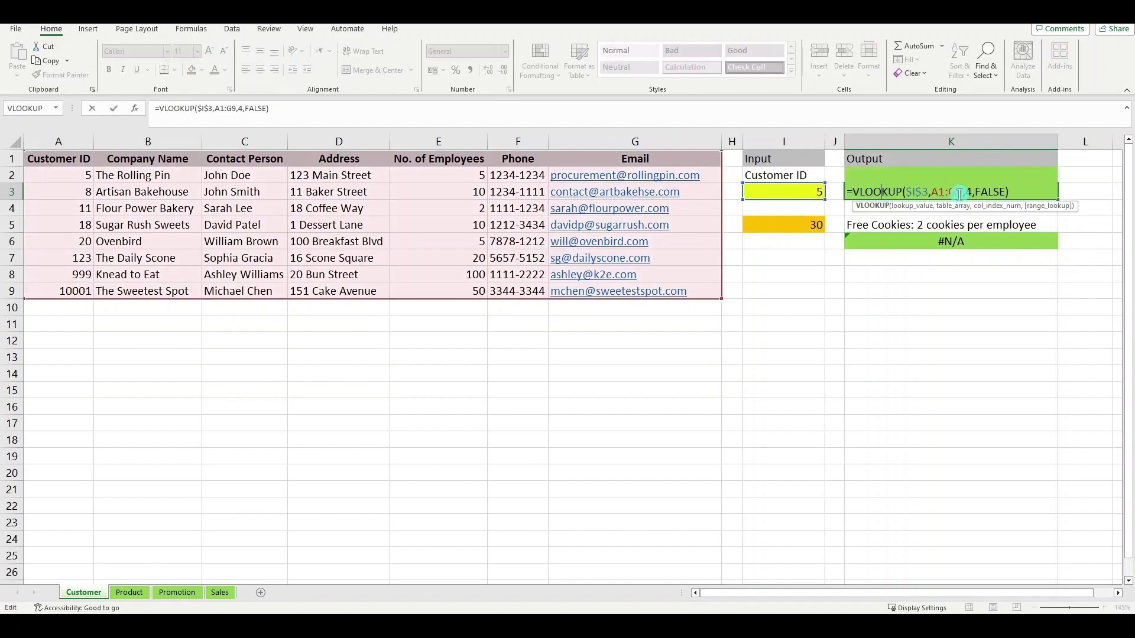
{"action": "left_click", "coordinate": [945, 192]}
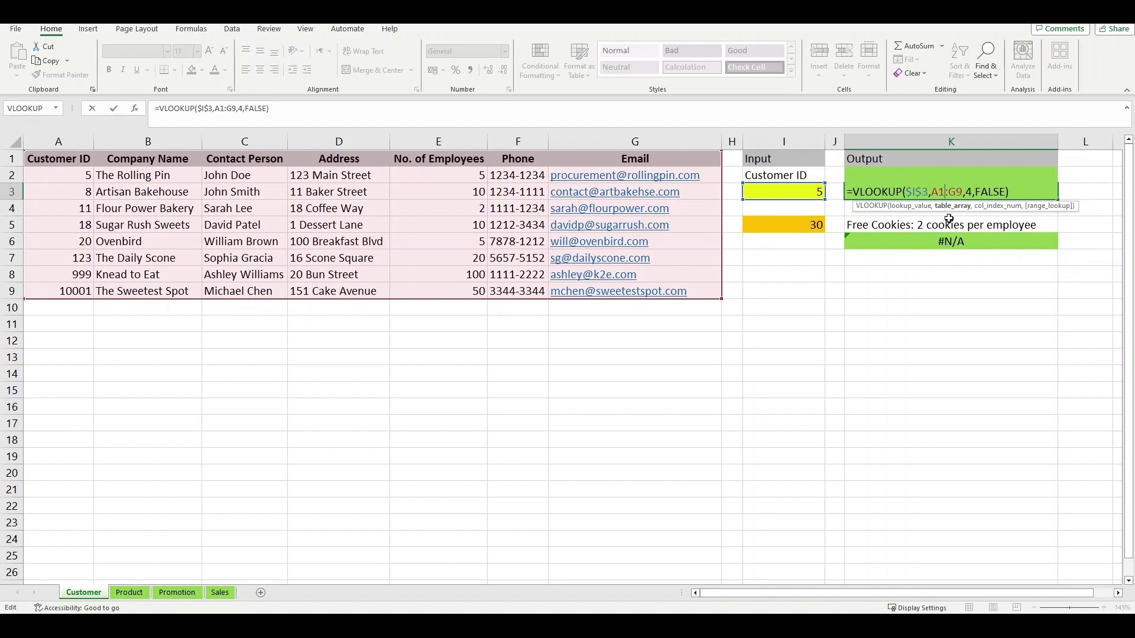
{"action": "key", "text": "F4"}
{"action": "left_click", "coordinate": [974, 192]}
{"action": "key", "text": "F4"}
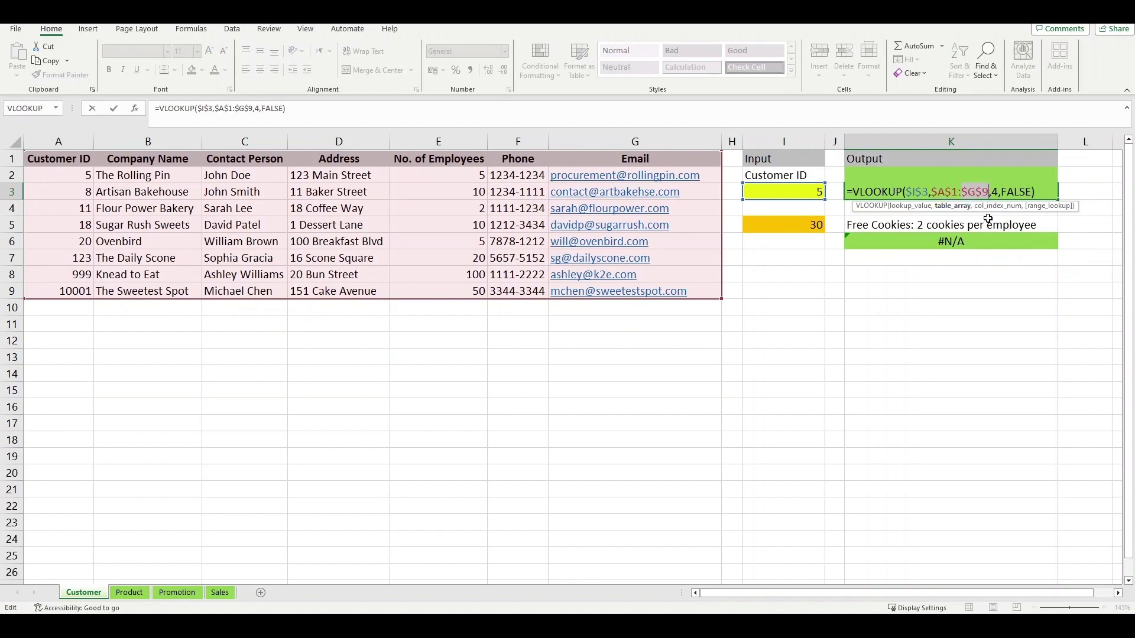
{"action": "key", "text": "ctrl+Return"}
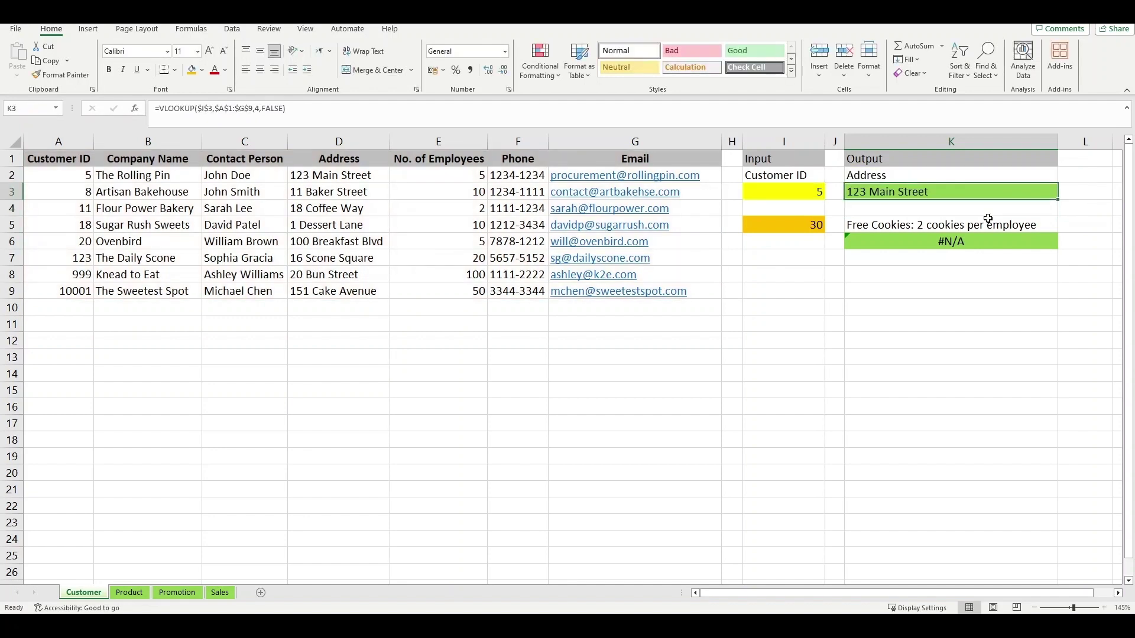
Copy the VLOOKUP formula from K3 into K6 and open the pasted formula for checking
{"action": "key", "text": "ctrl+c"}
{"action": "left_click", "coordinate": [985, 242]}
{"action": "key", "text": "ctrl+v"}
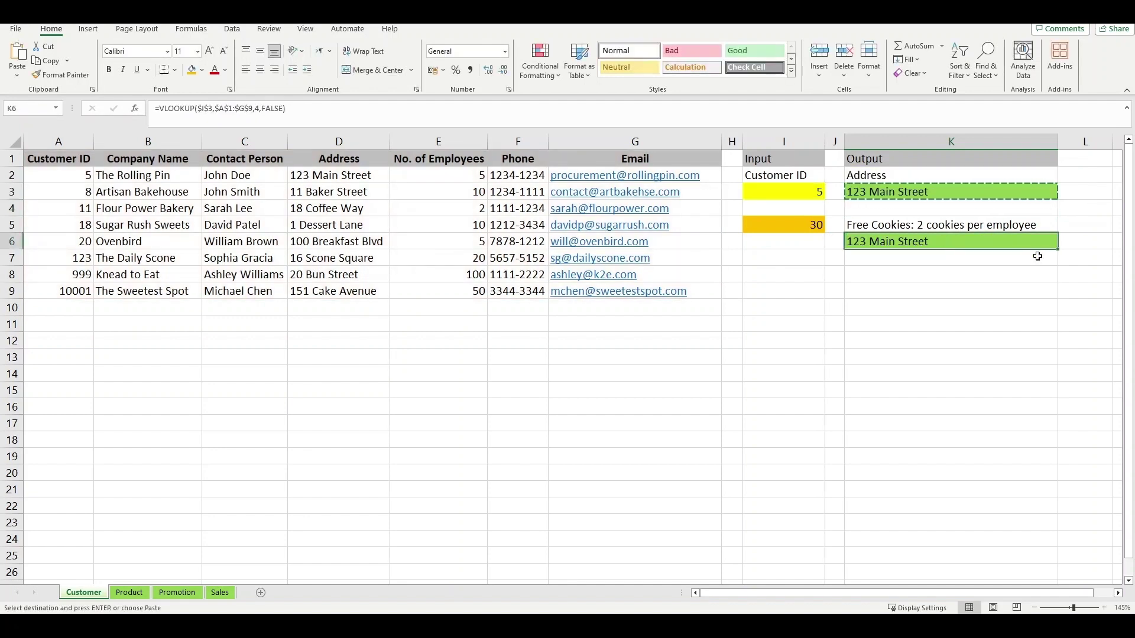
{"action": "double_click", "coordinate": [901, 239]}
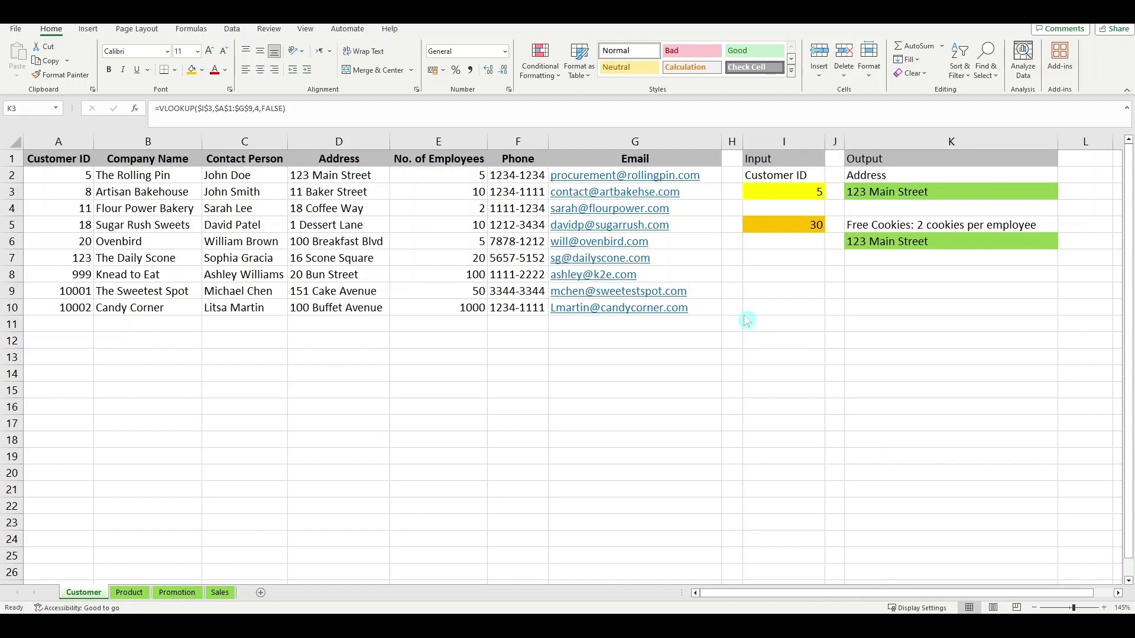
Extend the table range in K3's VLOOKUP formula to $A$1:$G$10 so it includes the Candy Corner row
{"action": "left_click", "coordinate": [923, 190]}
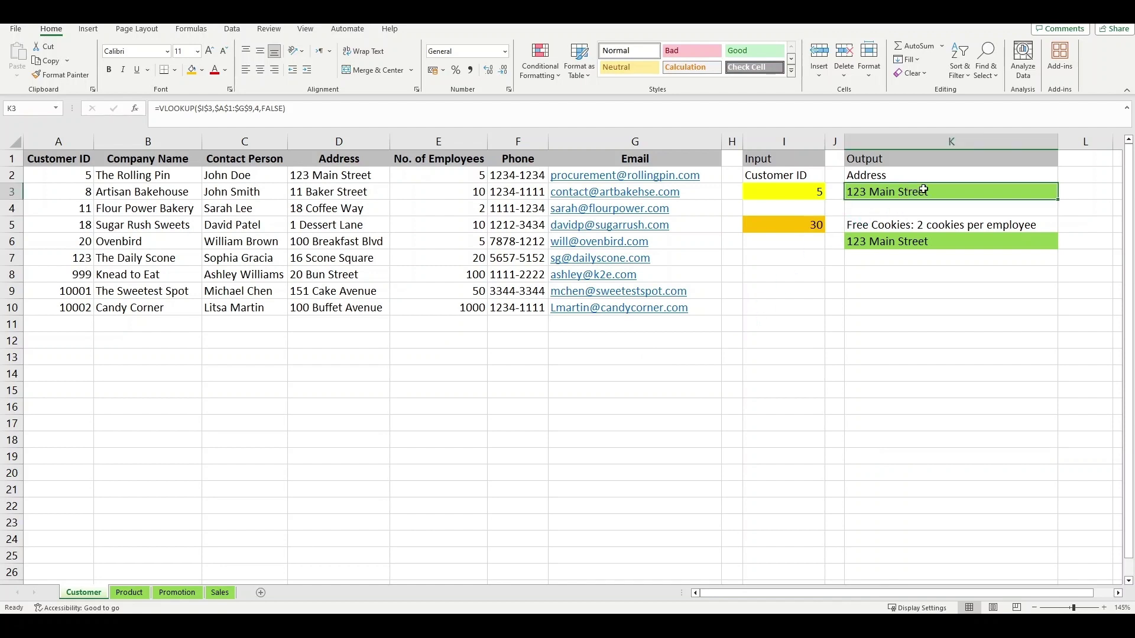
{"action": "double_click", "coordinate": [923, 190]}
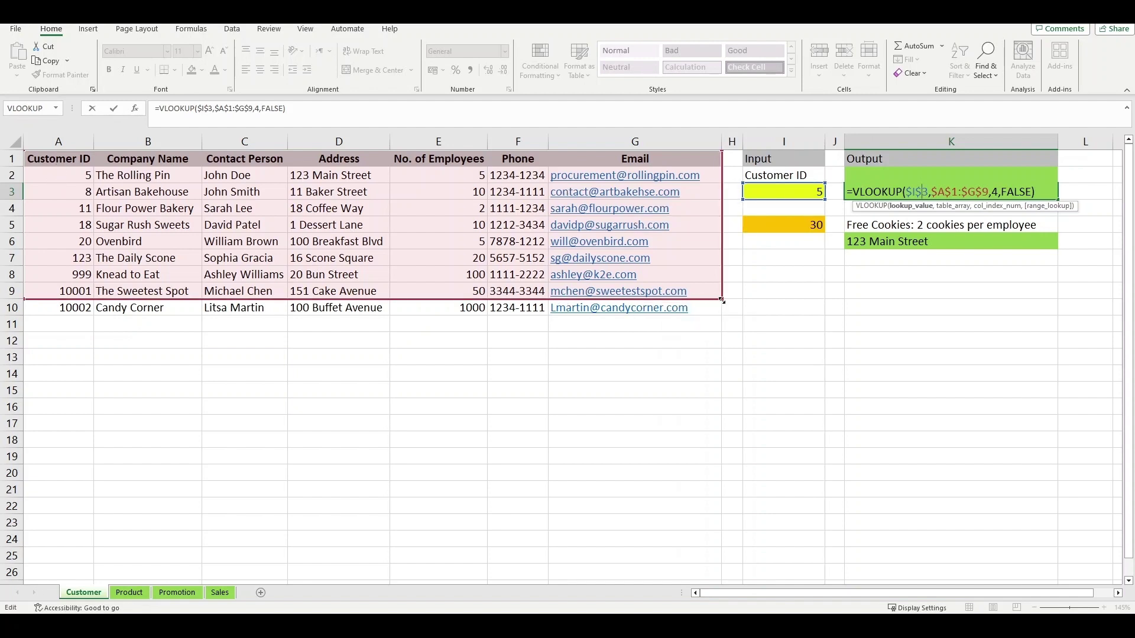
{"action": "left_click_drag", "start_coordinate": [722, 299], "coordinate": [720, 311]}
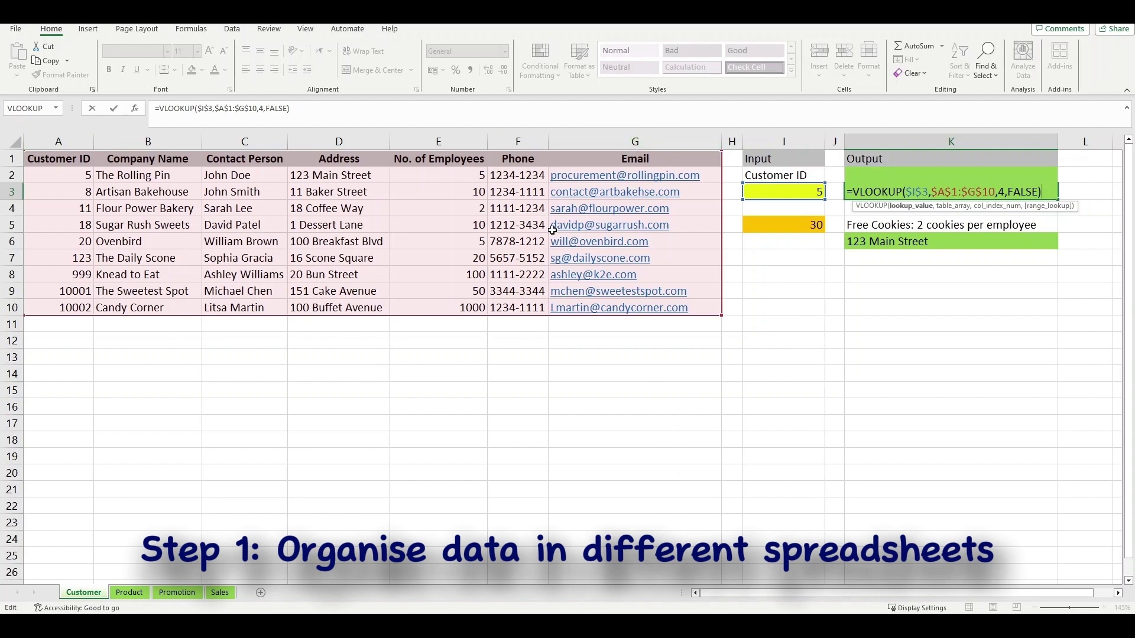
View the Product worksheet, return to the Customer worksheet, and change K3's lookup range to the entire columns $A:$G
{"action": "left_click", "coordinate": [129, 593]}
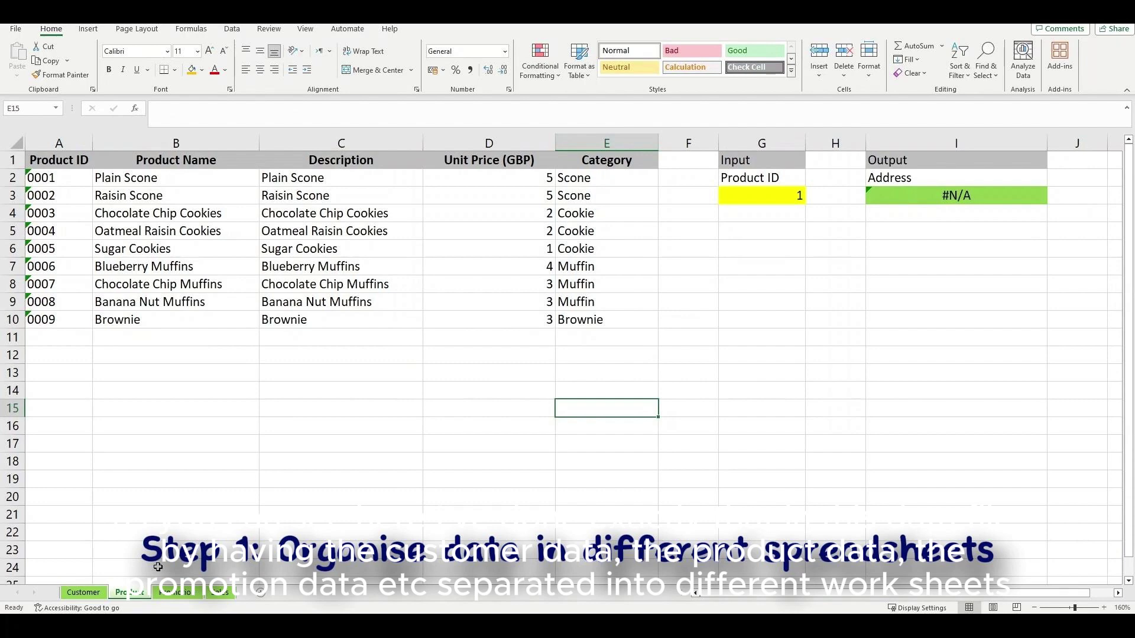
{"action": "left_click", "coordinate": [84, 592]}
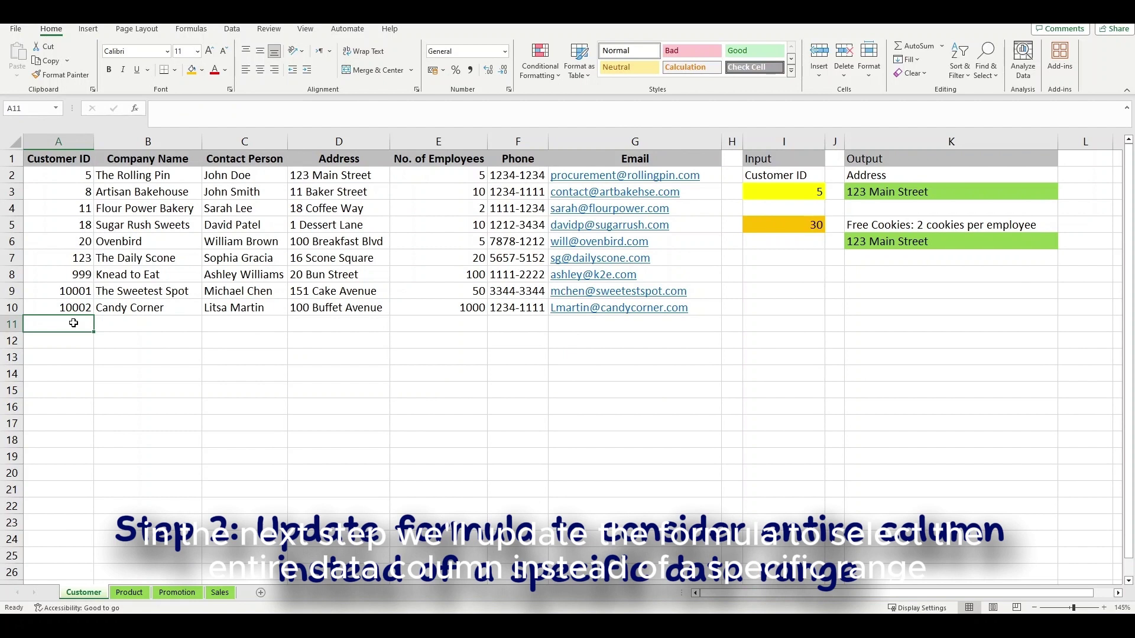
{"action": "double_click", "coordinate": [925, 193]}
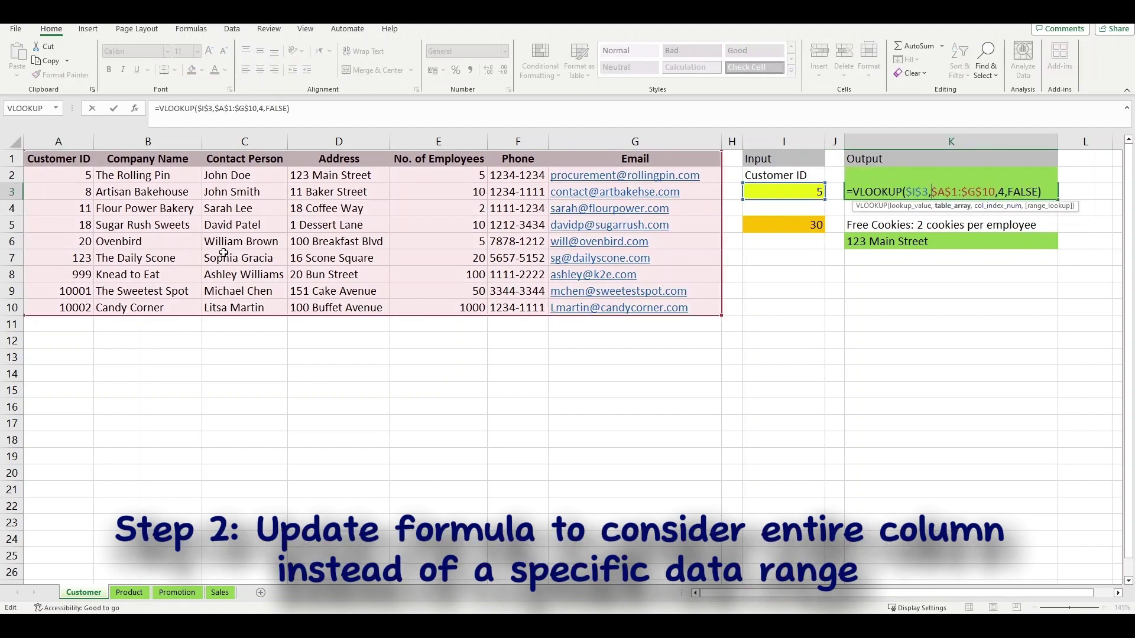
{"action": "left_click", "coordinate": [948, 191]}
{"action": "key", "text": "Delete"}
{"action": "key", "text": "Delete"}
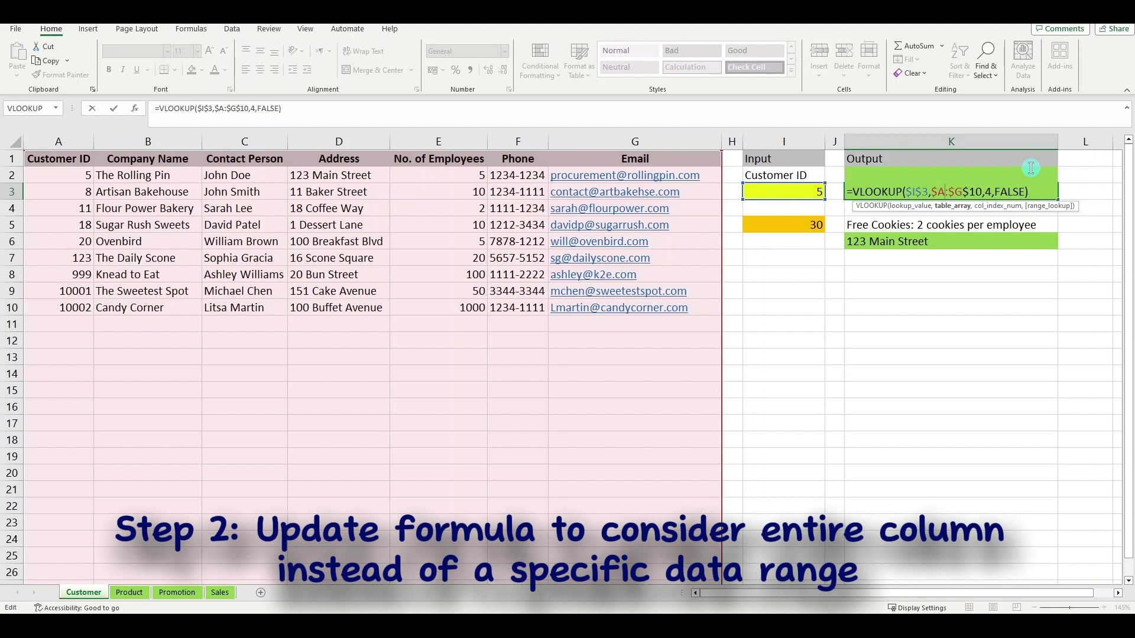
{"action": "key", "text": "Delete"}
{"action": "key", "text": "Delete"}
{"action": "key", "text": "Delete"}
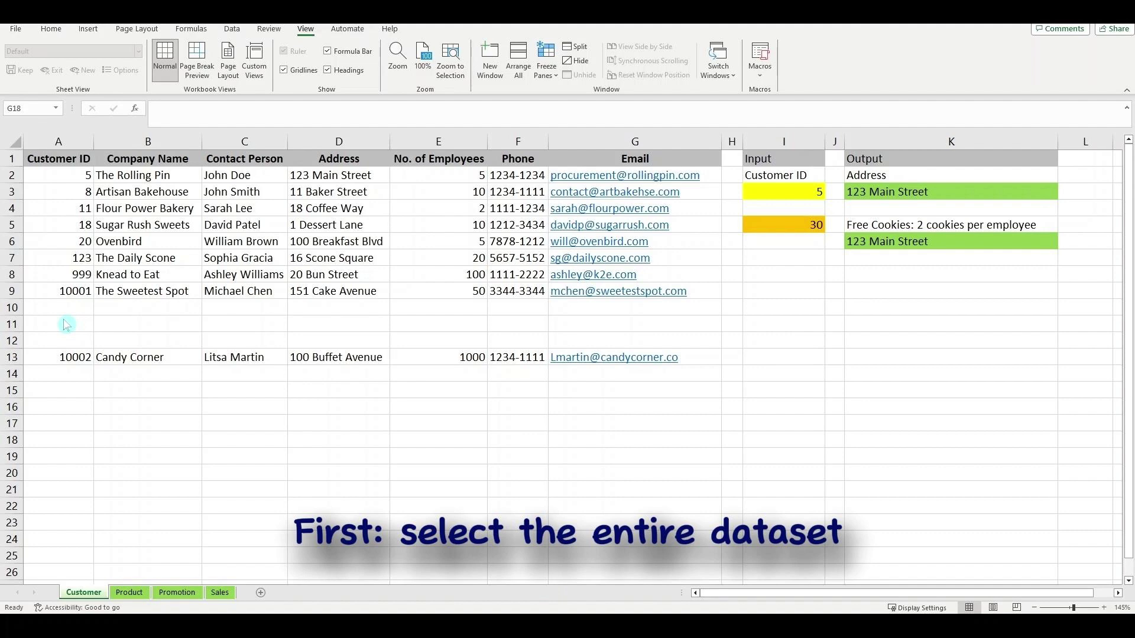
Convert the customer data in A1:G9 into a table with headers and name the table Customer
{"action": "left_click", "coordinate": [77, 158]}
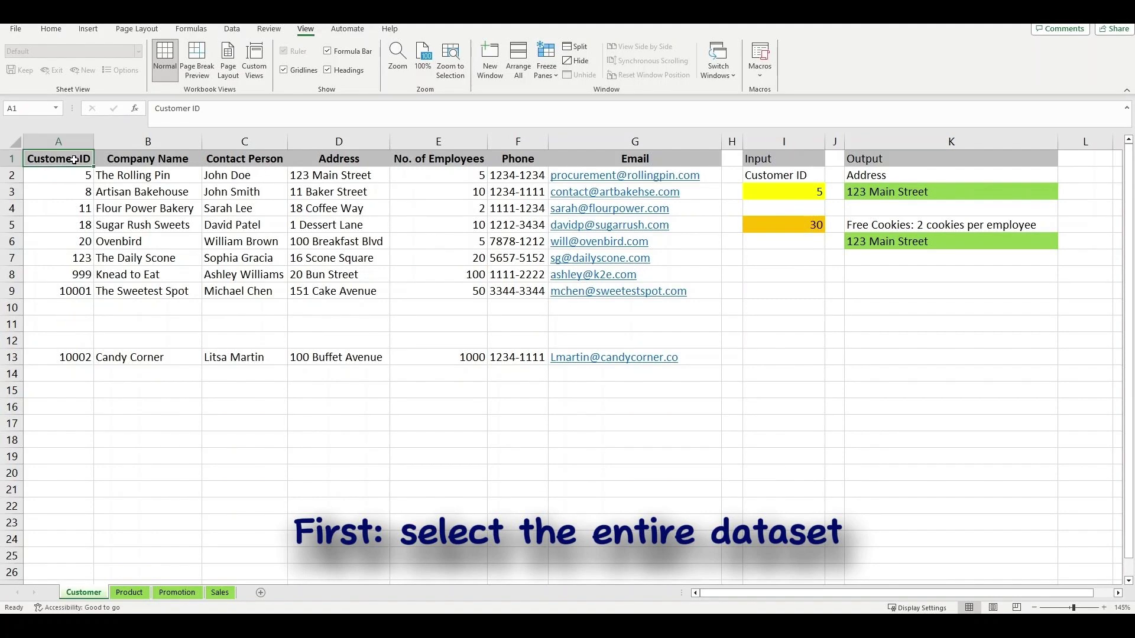
{"action": "left_click_drag", "start_coordinate": [74, 159], "coordinate": [668, 300]}
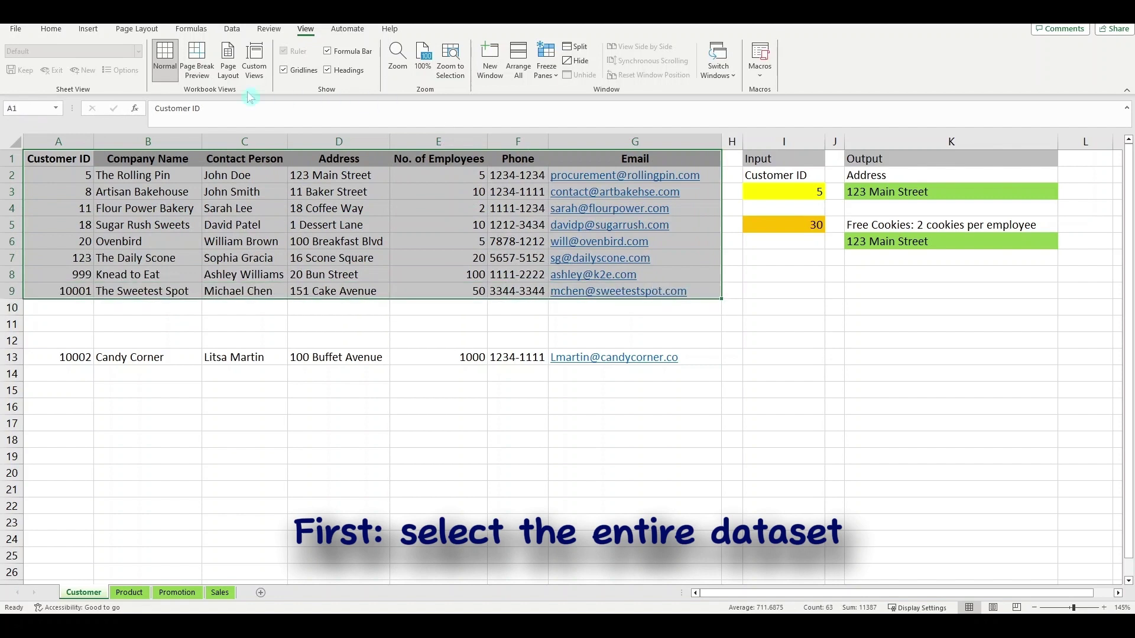
{"action": "left_click", "coordinate": [88, 29]}
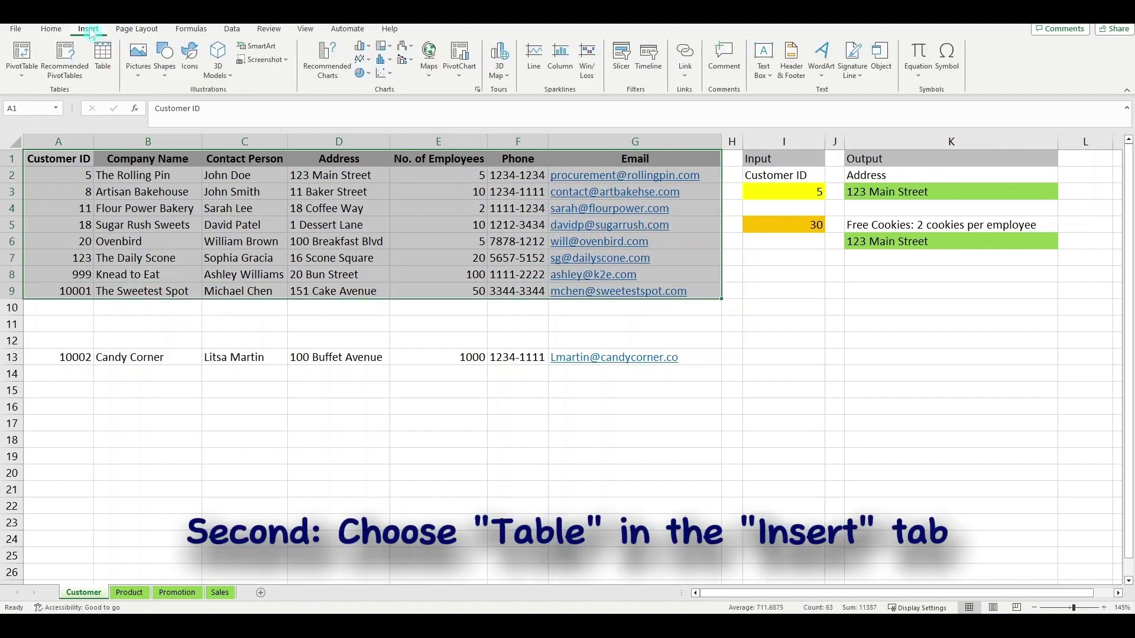
{"action": "left_click", "coordinate": [104, 59]}
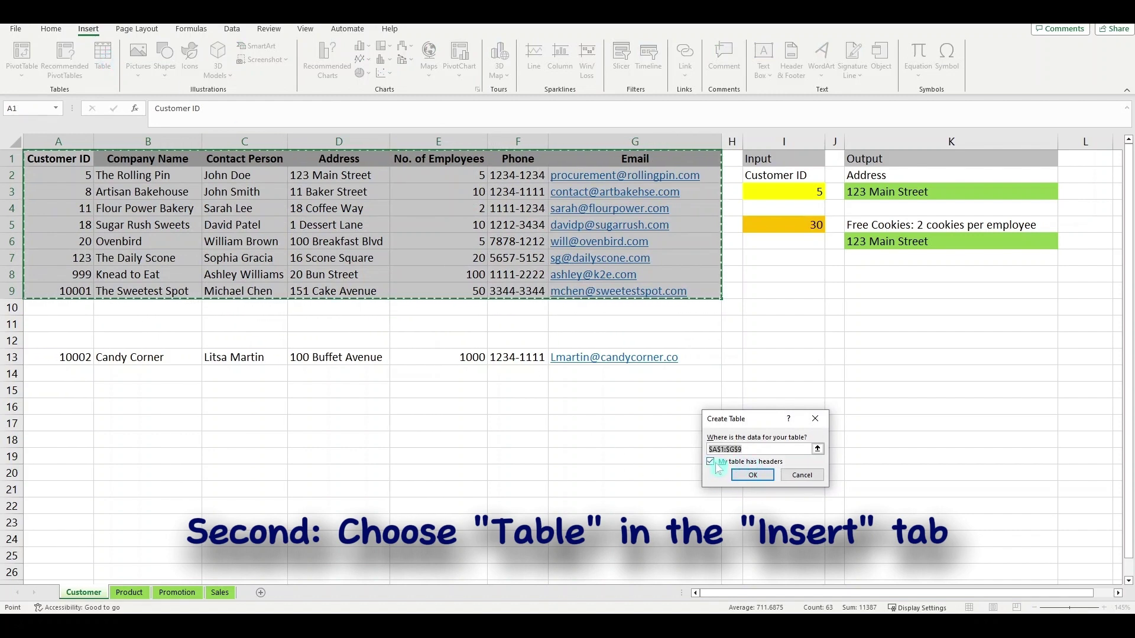
{"action": "left_click", "coordinate": [753, 476]}
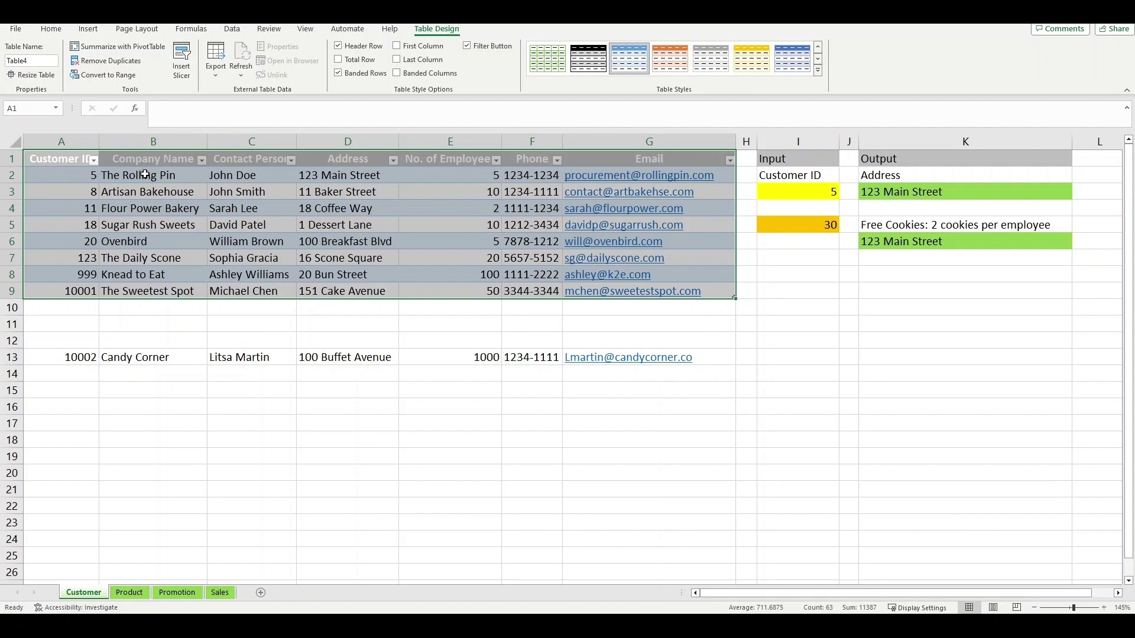
{"action": "left_click", "coordinate": [38, 61]}
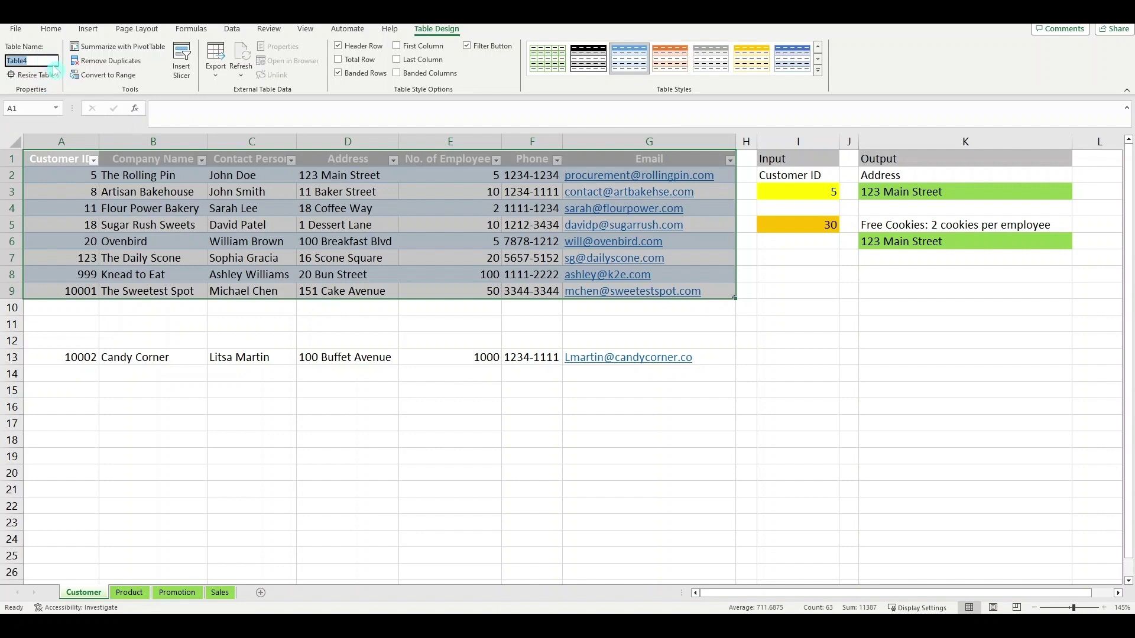
{"action": "type", "text": "Customer"}
Check which table range K3's VLOOKUP formula refers to, without editing it
{"action": "left_click", "coordinate": [914, 192]}
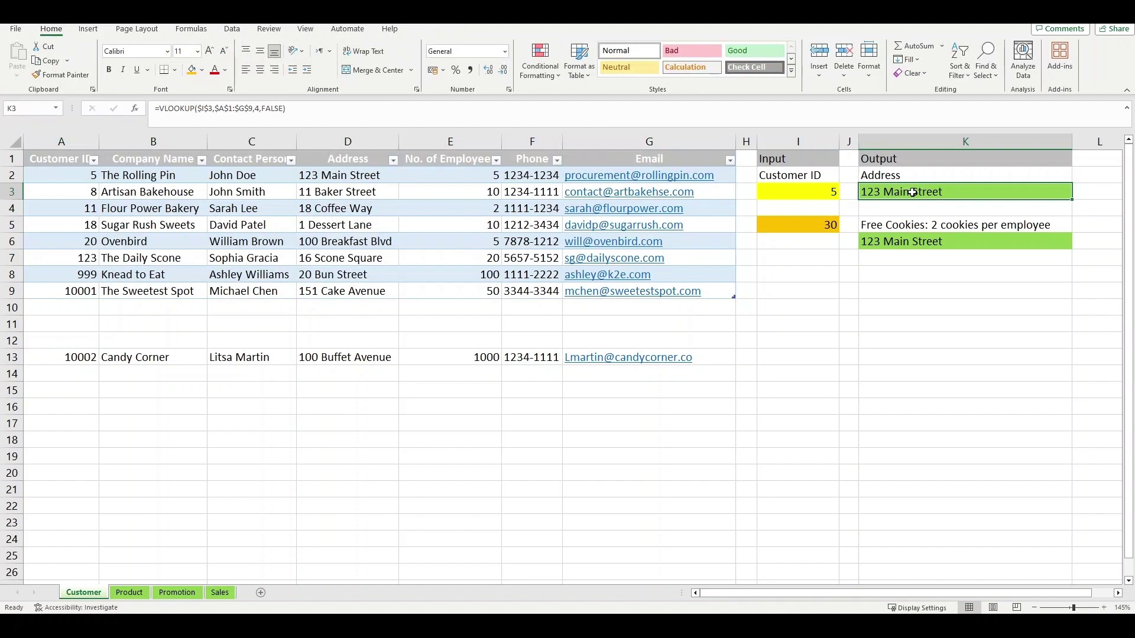
{"action": "double_click", "coordinate": [913, 192]}
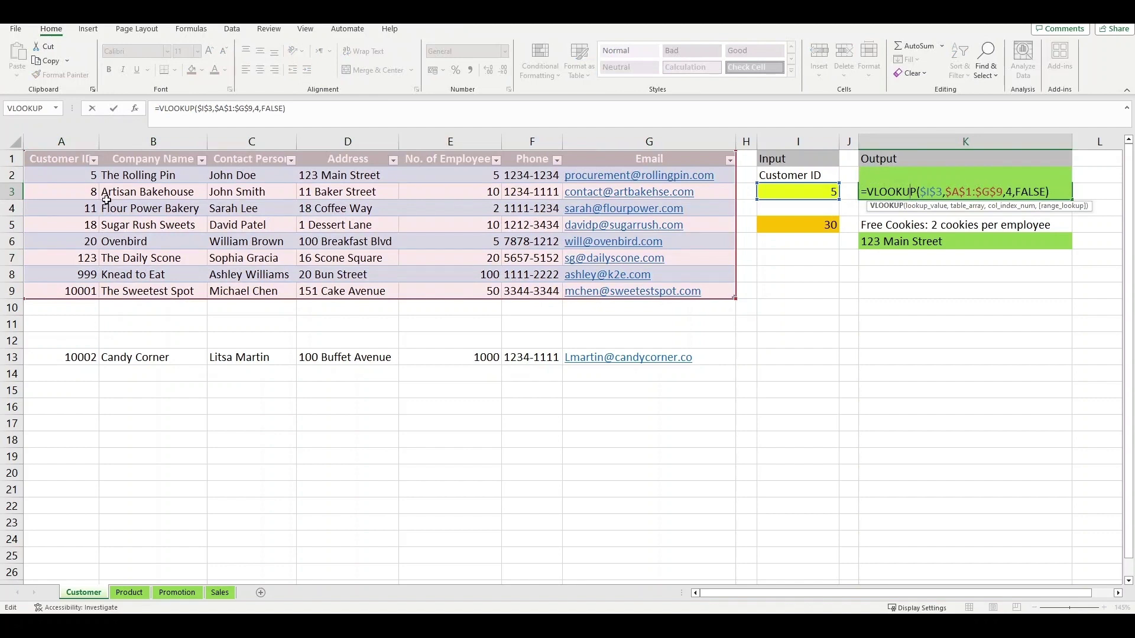
{"action": "key", "text": "ctrl+Return"}
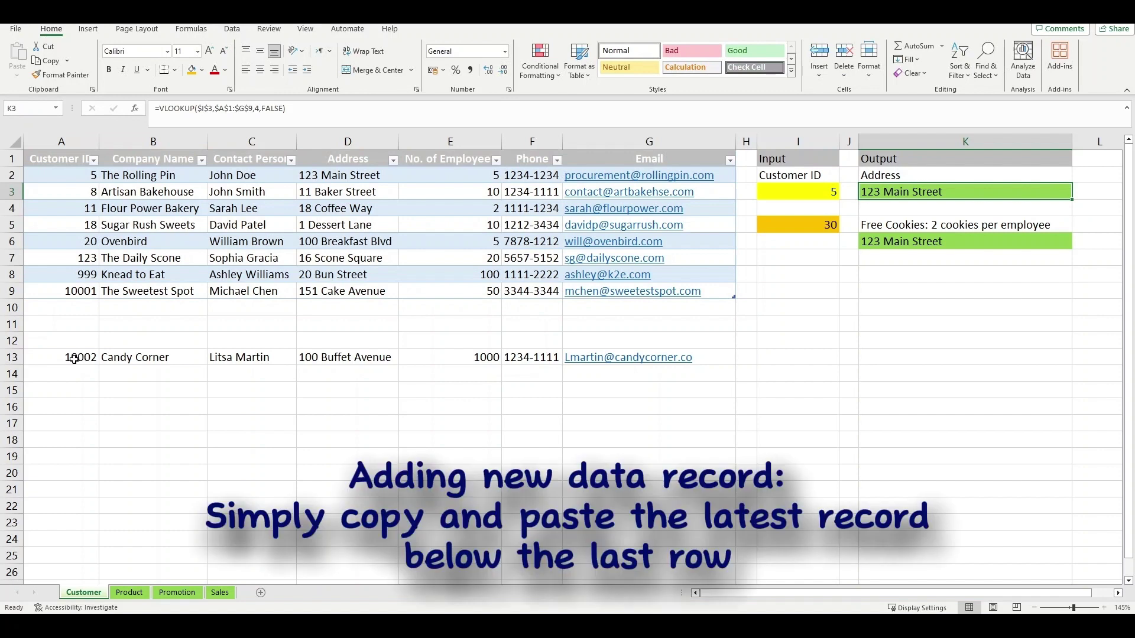
Copy the Candy Corner record from row 13 into row 10 directly below the table and inspect K3's VLOOKUP range
{"action": "left_click_drag", "start_coordinate": [74, 360], "coordinate": [612, 366]}
{"action": "key", "text": "ctrl+c"}
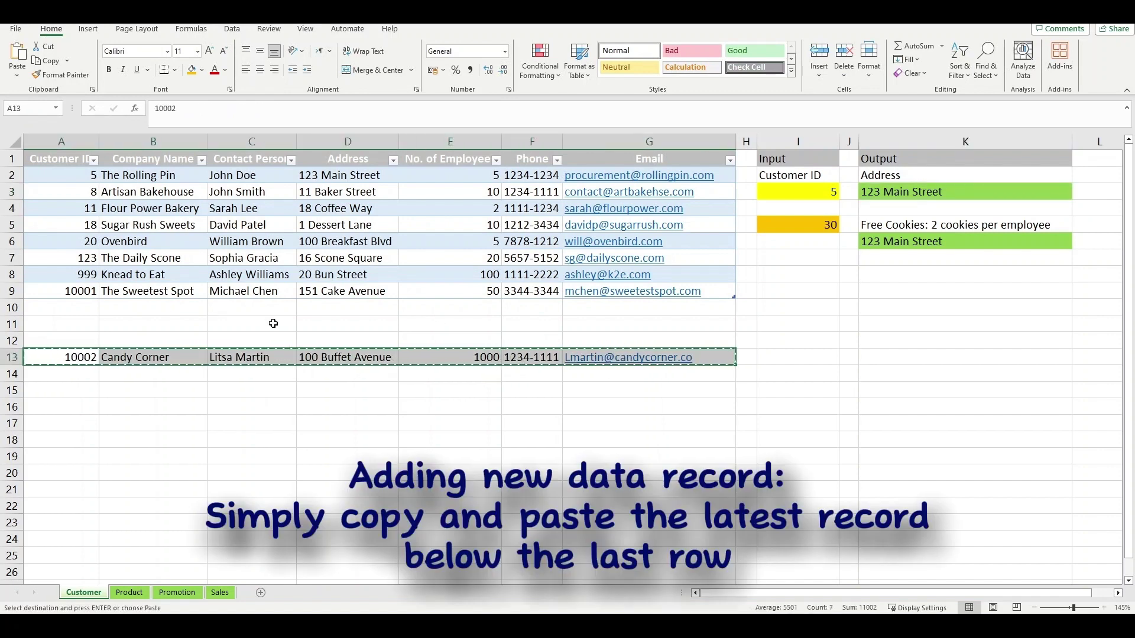
{"action": "left_click", "coordinate": [86, 308]}
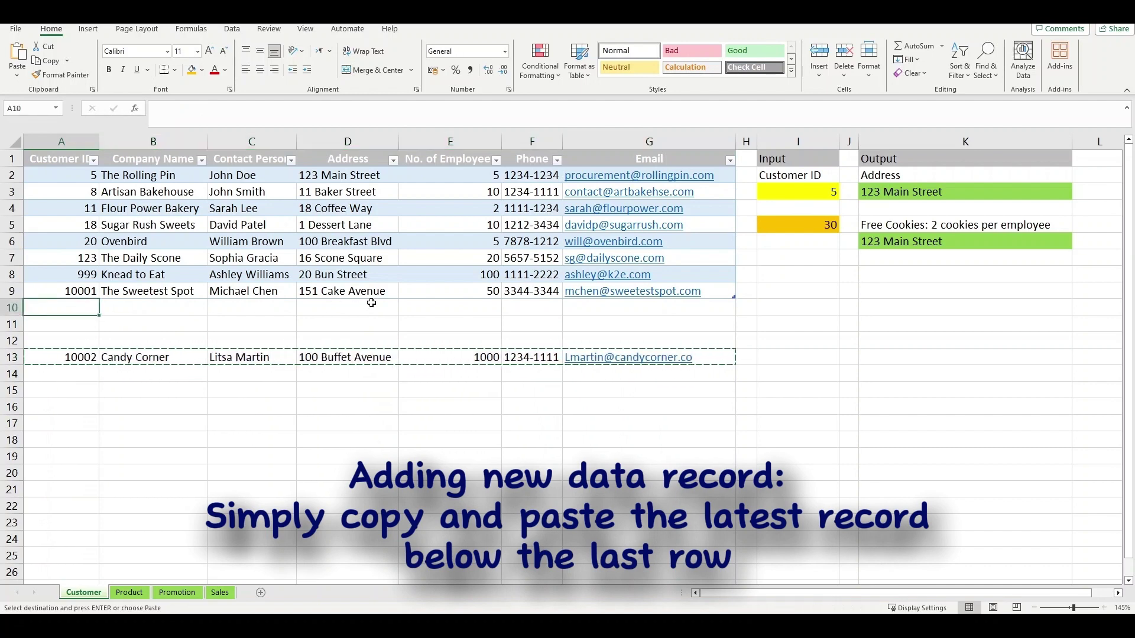
{"action": "key", "text": "ctrl+v"}
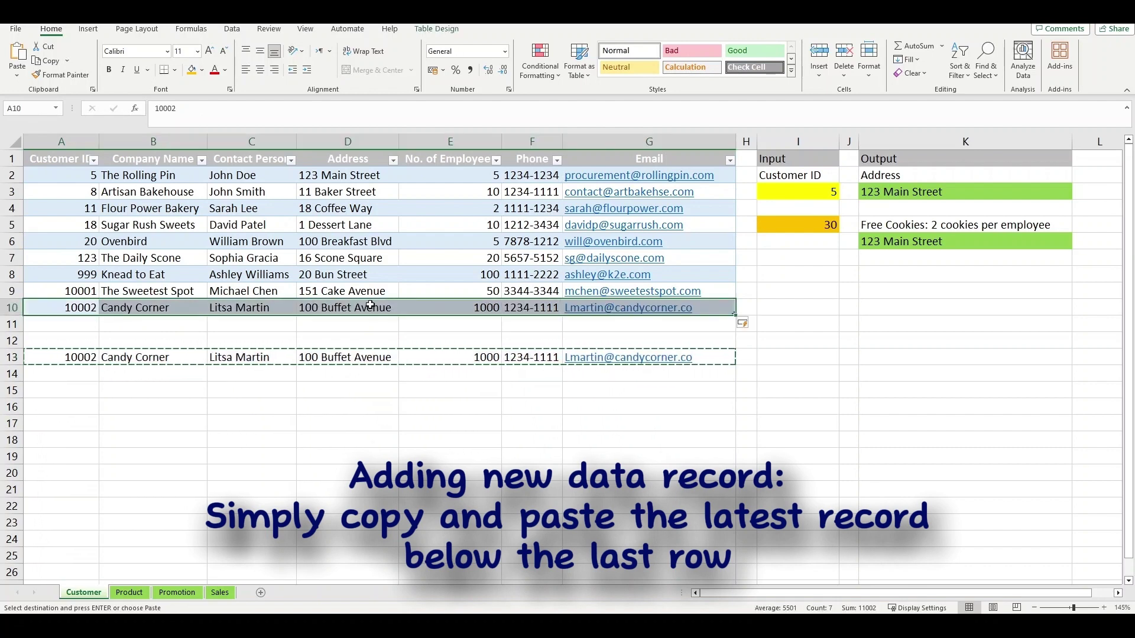
{"action": "left_click", "coordinate": [236, 327]}
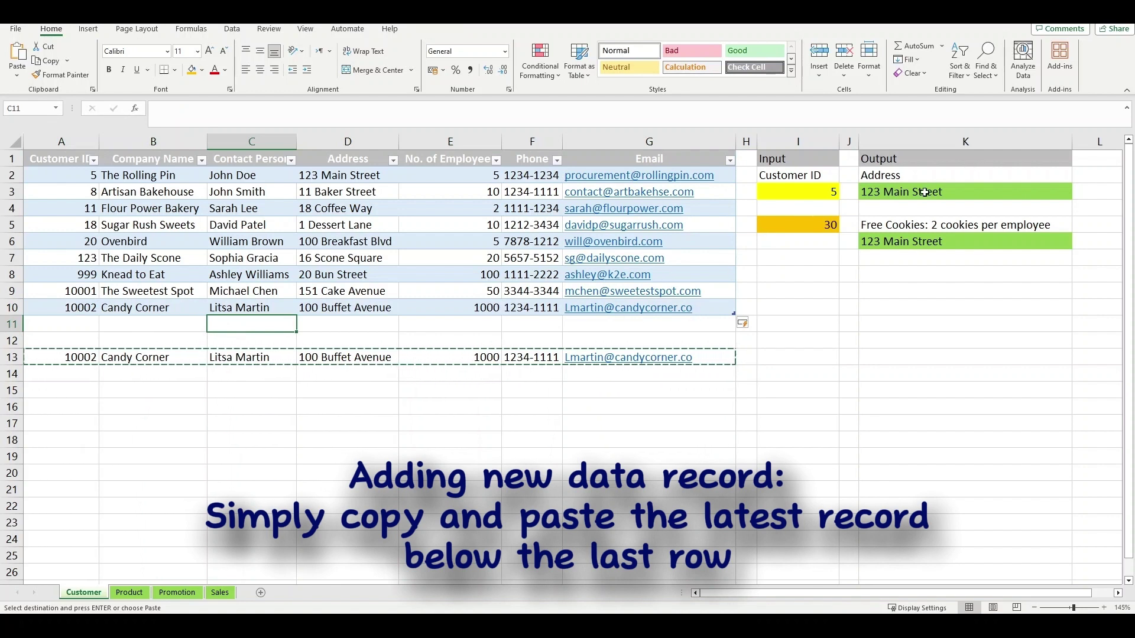
{"action": "left_click", "coordinate": [925, 193]}
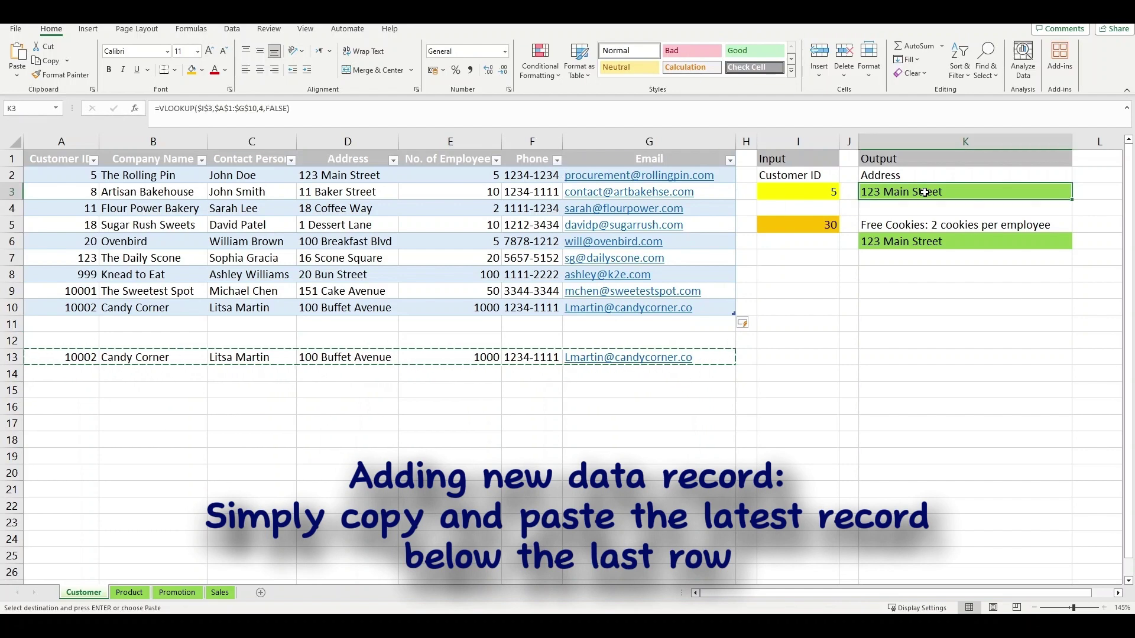
{"action": "double_click", "coordinate": [925, 193]}
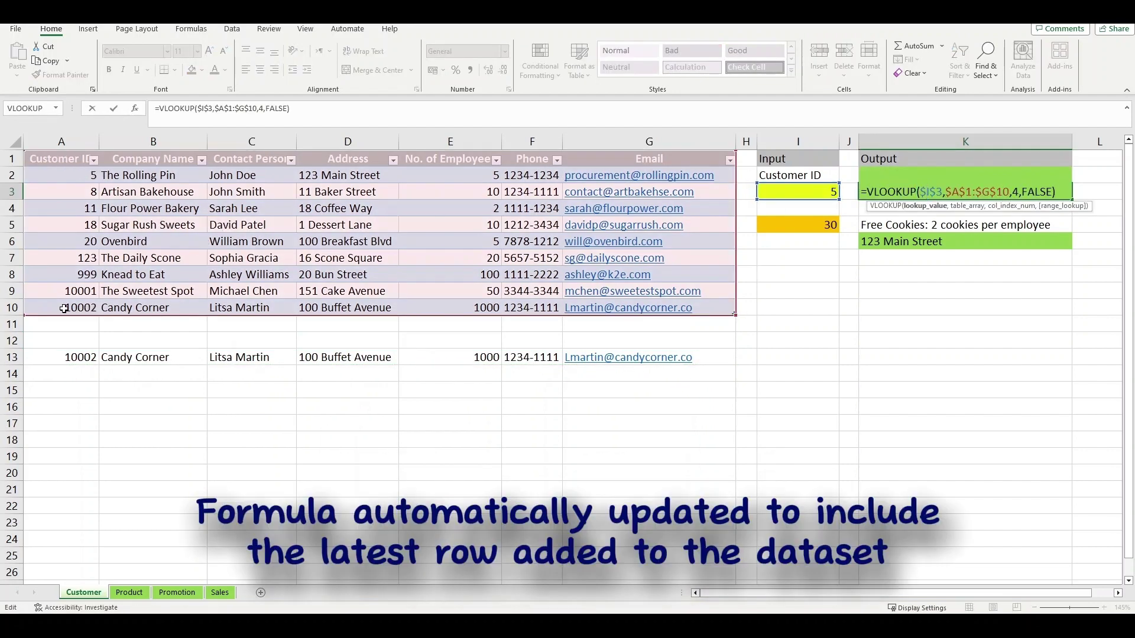
Paste the copied Candy Corner record again into row 11 below the table and recheck K3's VLOOKUP range
{"action": "left_click", "coordinate": [73, 324]}
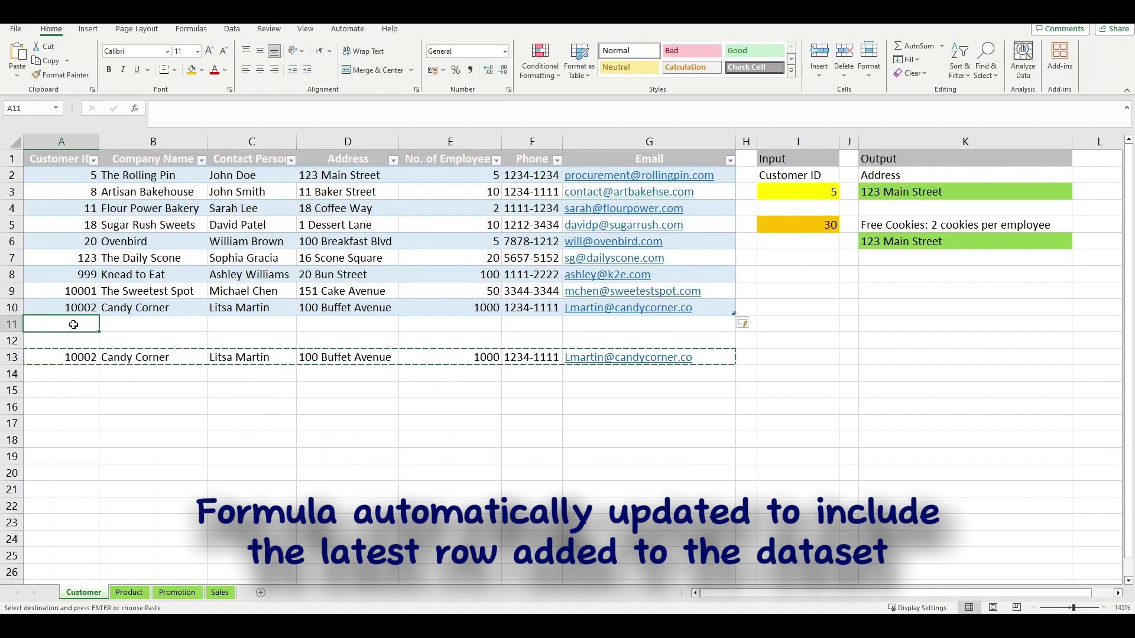
{"action": "right_click", "coordinate": [73, 325]}
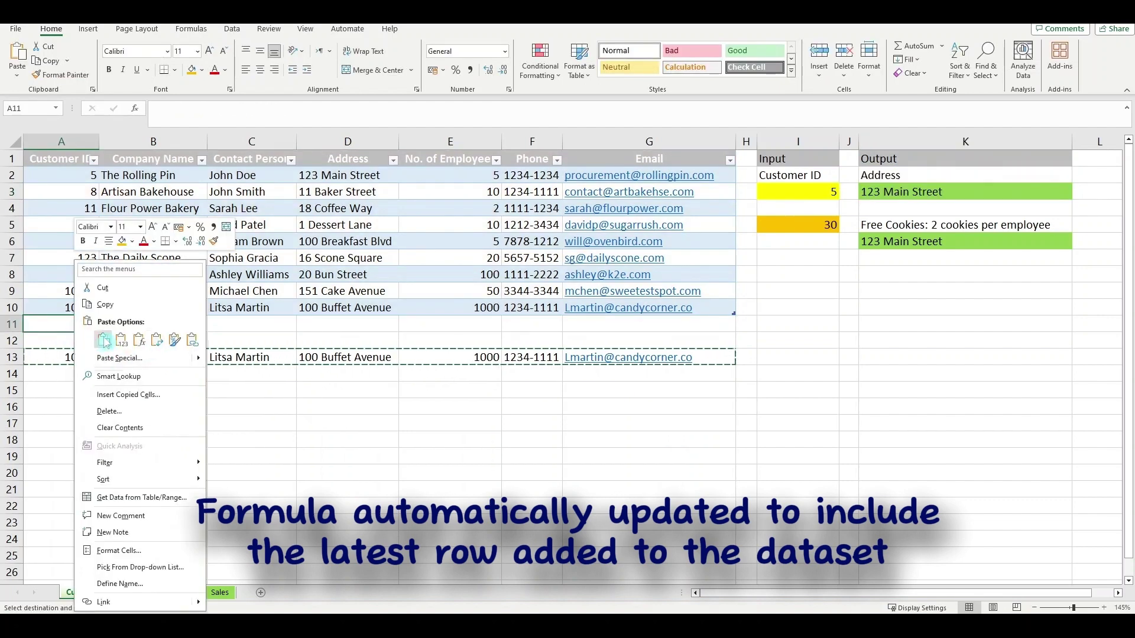
{"action": "left_click", "coordinate": [104, 341]}
{"action": "left_click", "coordinate": [709, 412]}
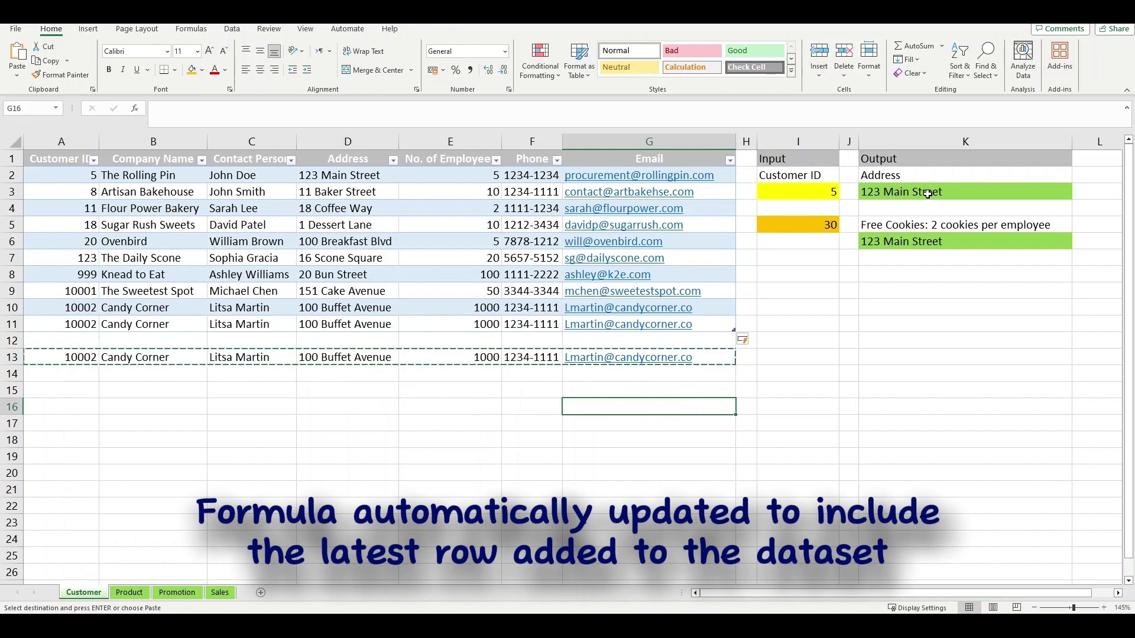
{"action": "left_click", "coordinate": [926, 193]}
{"action": "double_click", "coordinate": [926, 192]}
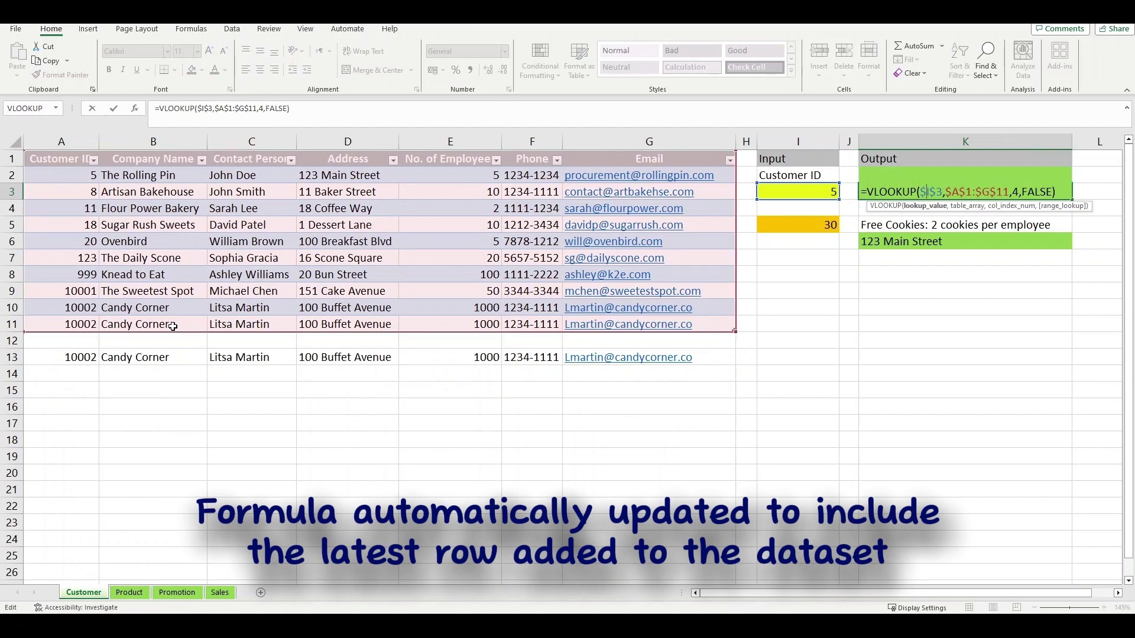
Leave K3's VLOOKUP formula without editing it
{"action": "key", "text": "Escape"}
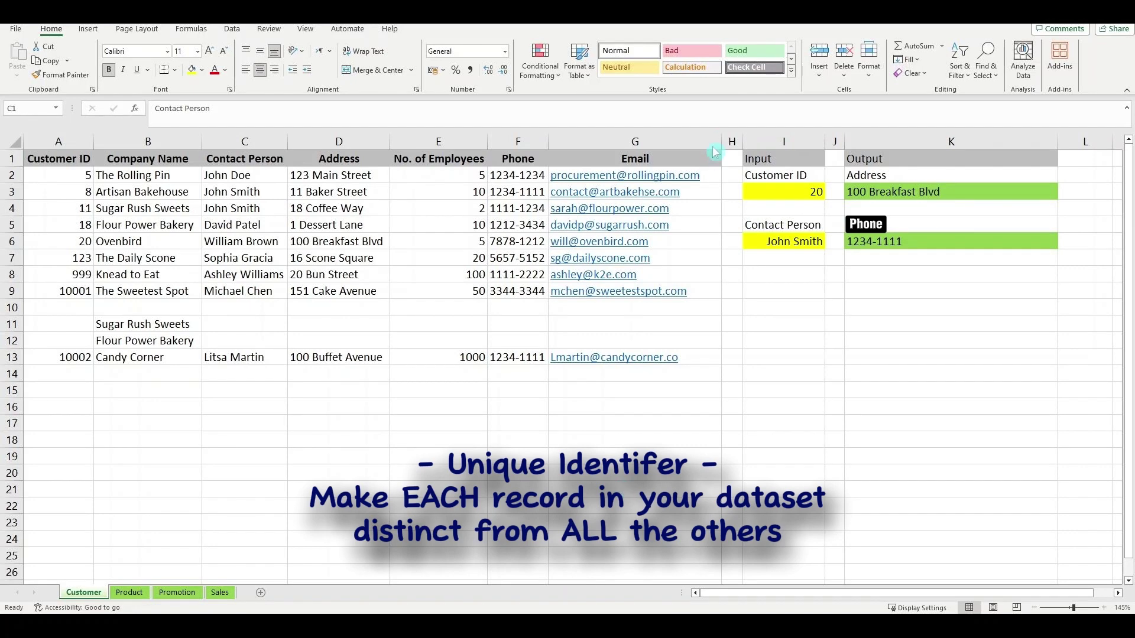
Examine the Customer ID column A1:A9 and the Contact Person column C1:C9 for duplicate lookup values
{"action": "left_click", "coordinate": [798, 193]}
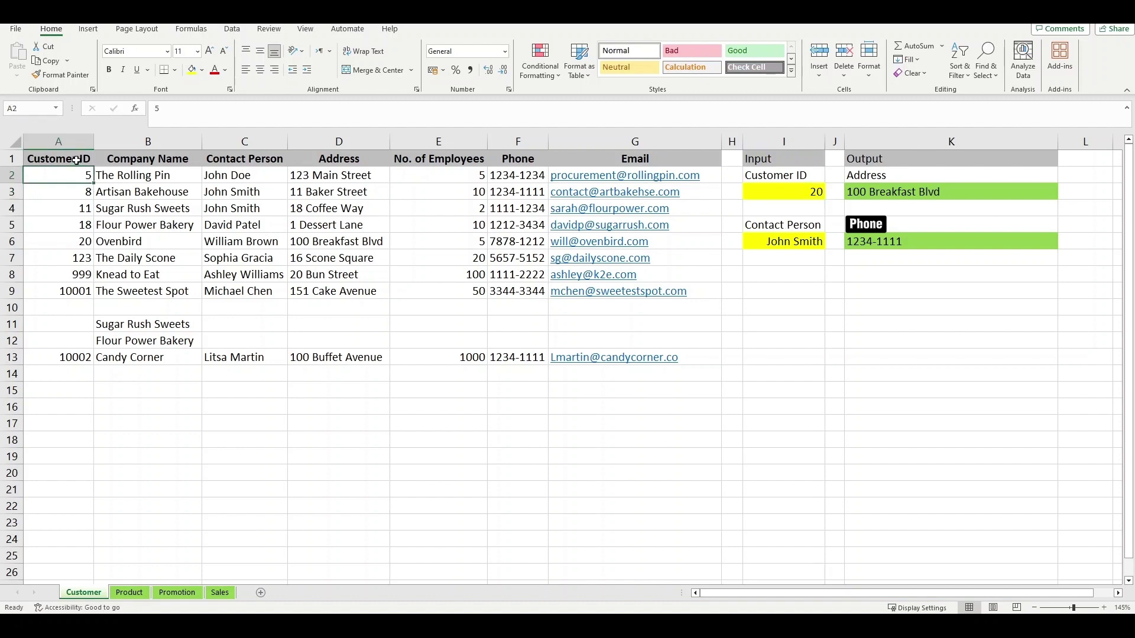
{"action": "left_click_drag", "start_coordinate": [76, 161], "coordinate": [74, 292]}
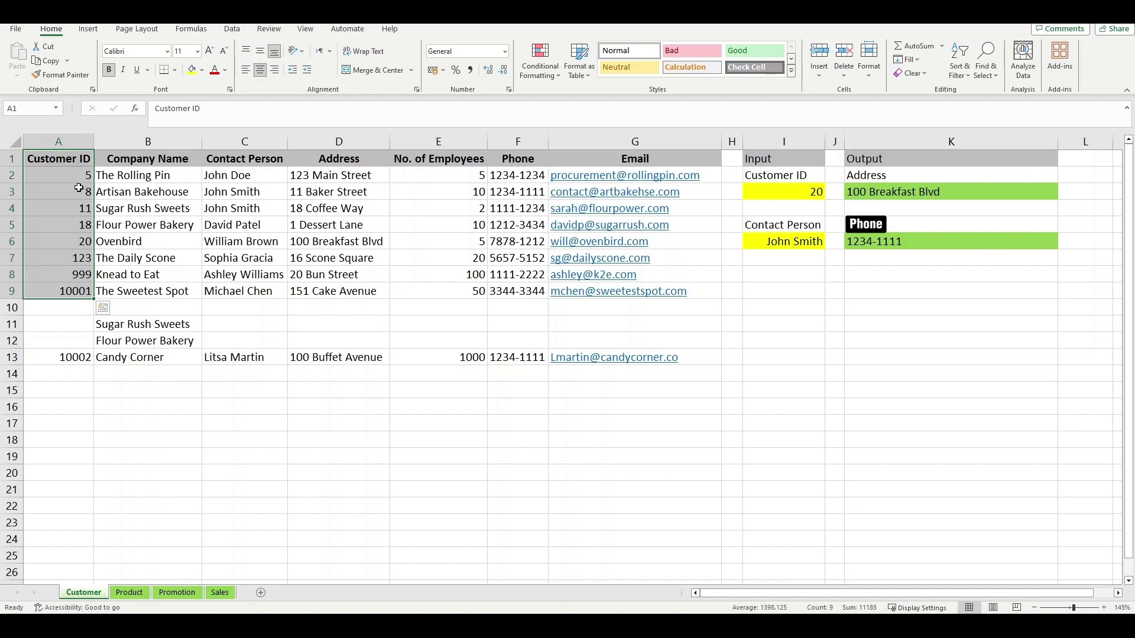
{"action": "left_click", "coordinate": [79, 291]}
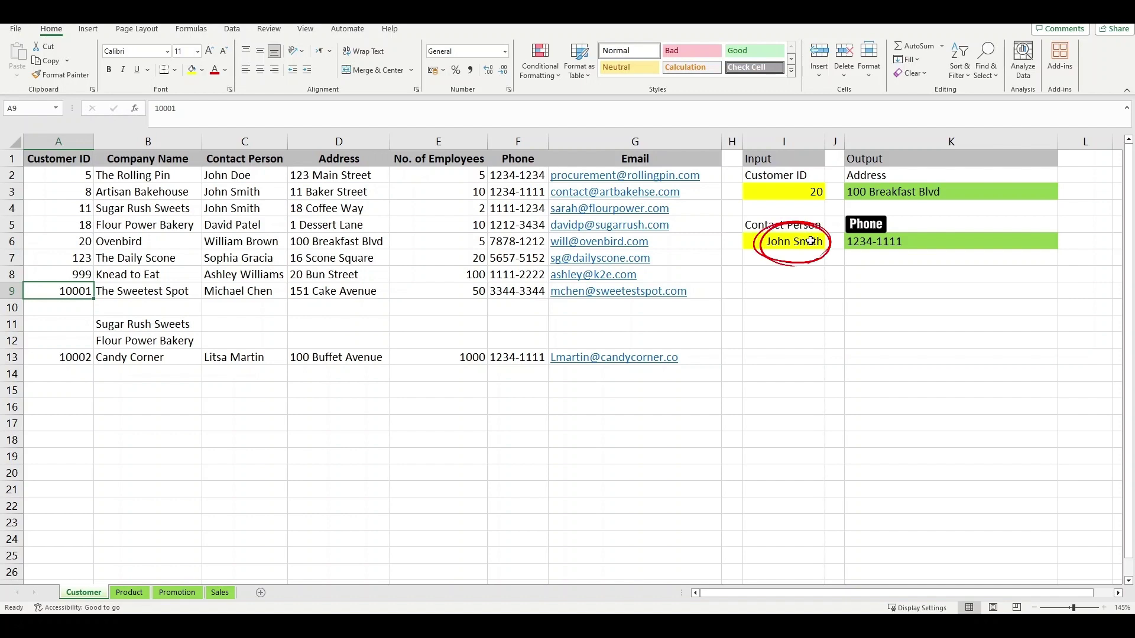
{"action": "left_click", "coordinate": [271, 198]}
{"action": "left_click_drag", "start_coordinate": [271, 159], "coordinate": [256, 290]}
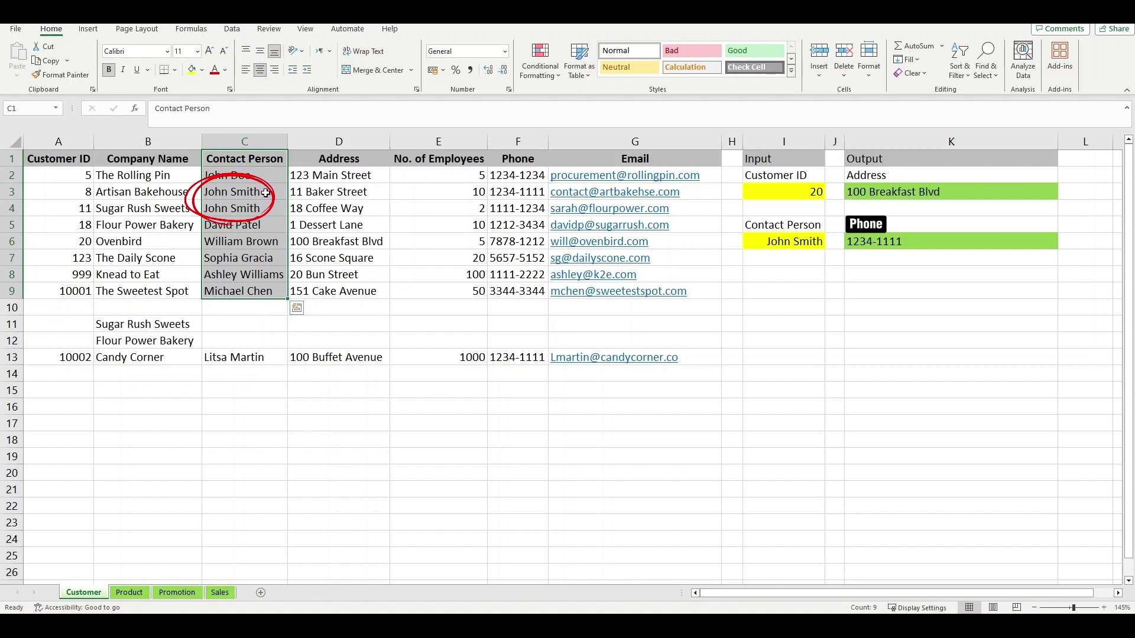
{"action": "left_click", "coordinate": [264, 176]}
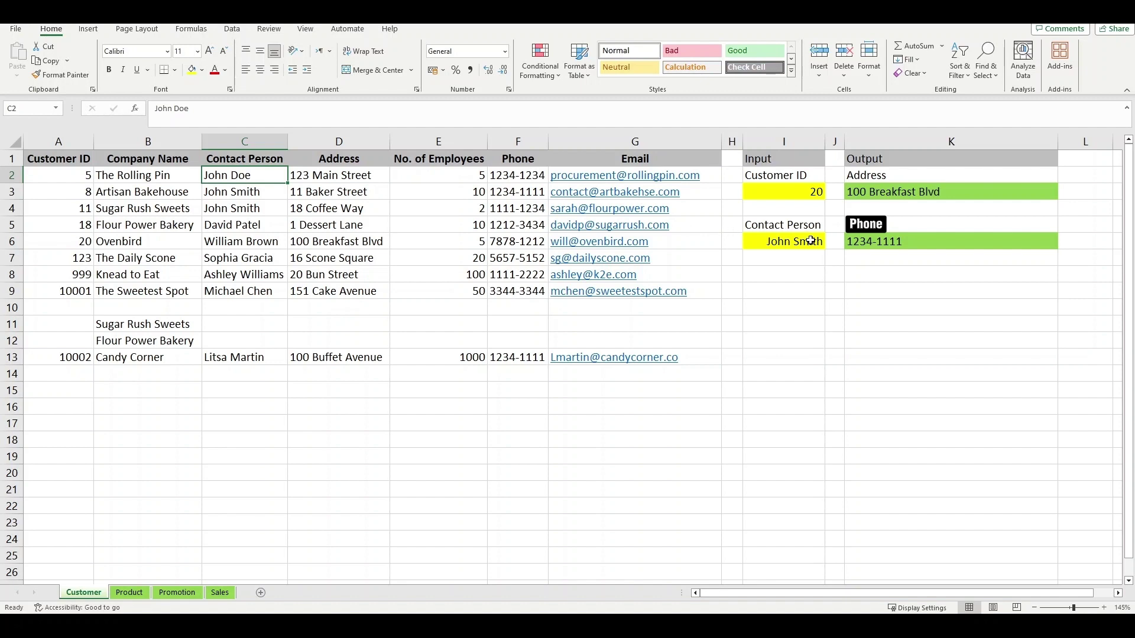
Copy the contact person's name from C3 and paste it over the name in C2
{"action": "left_click", "coordinate": [246, 195]}
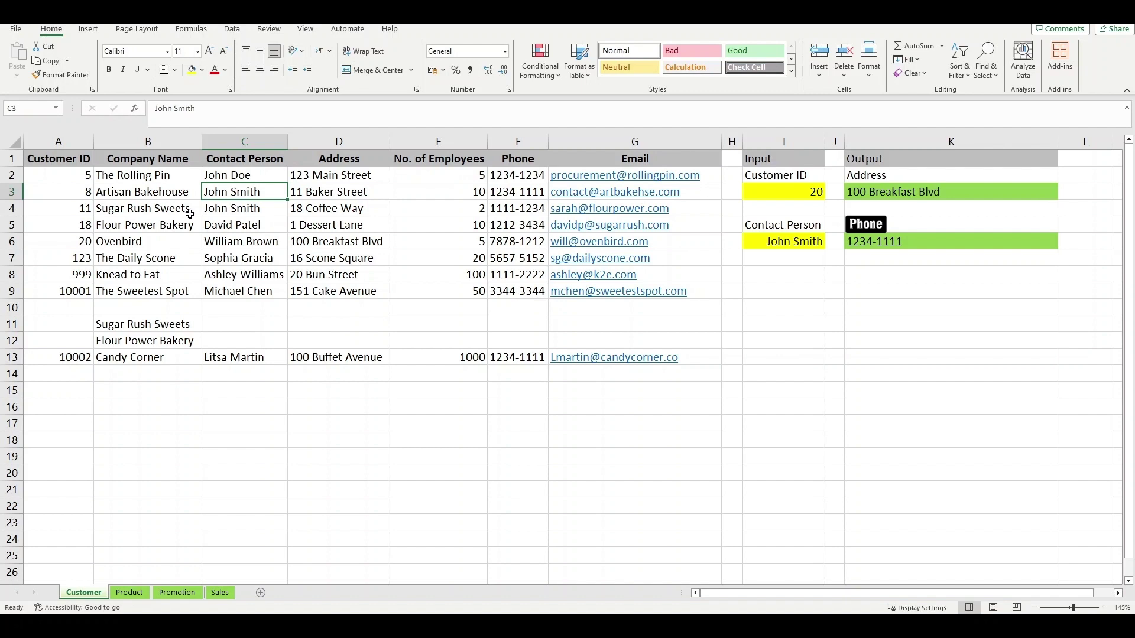
{"action": "right_click", "coordinate": [266, 192]}
{"action": "left_click", "coordinate": [330, 239]}
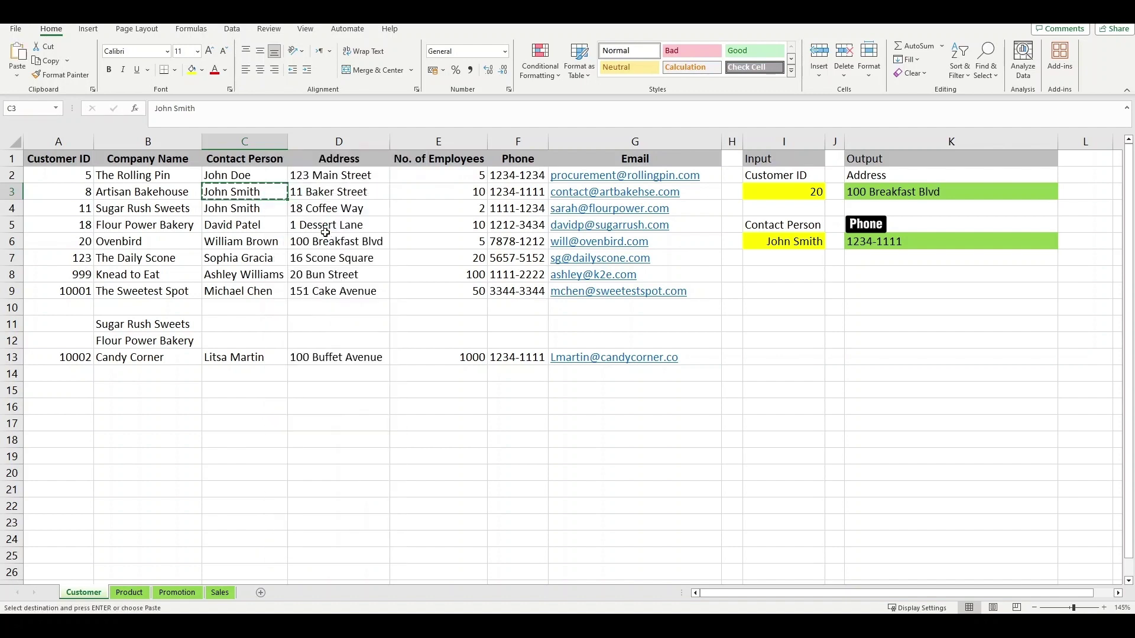
{"action": "left_click", "coordinate": [257, 176]}
{"action": "right_click", "coordinate": [258, 176]}
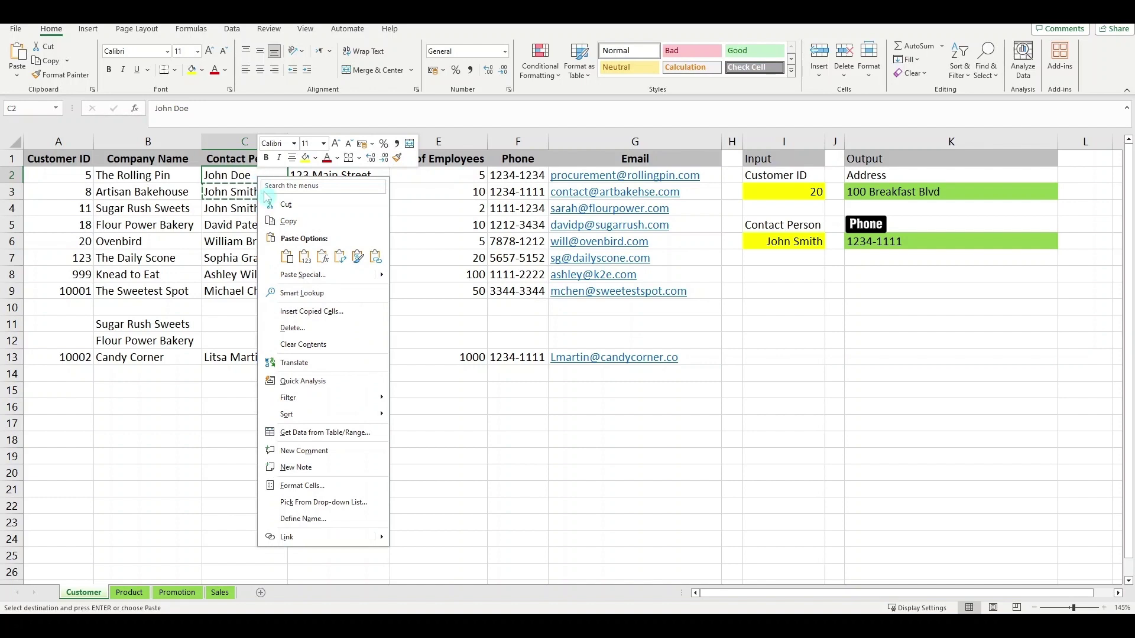
{"action": "left_click", "coordinate": [287, 258]}
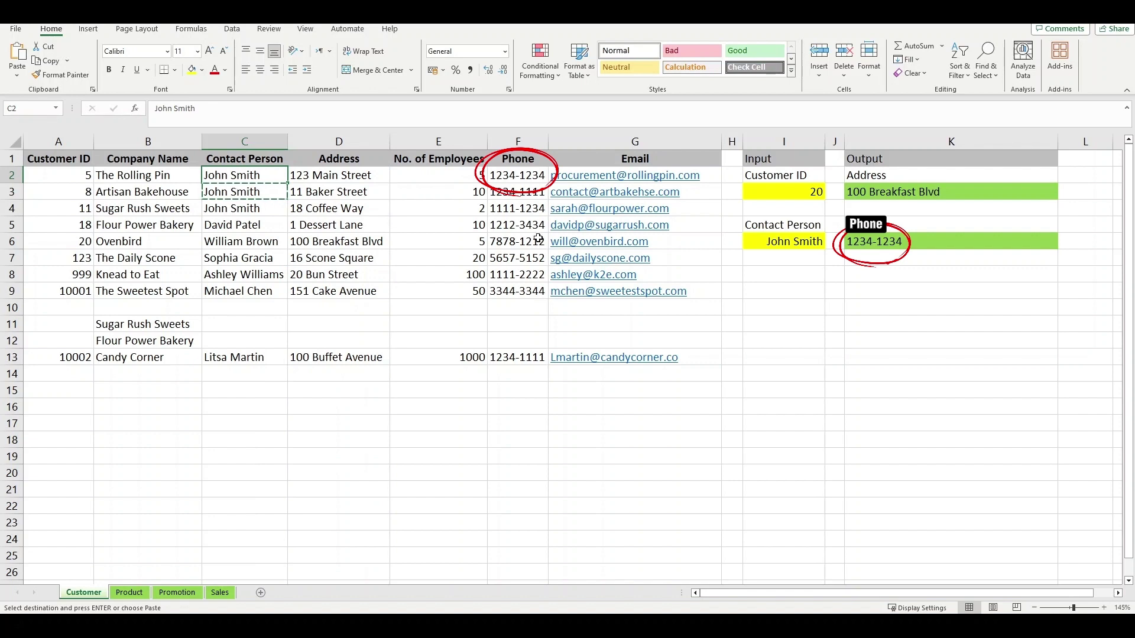